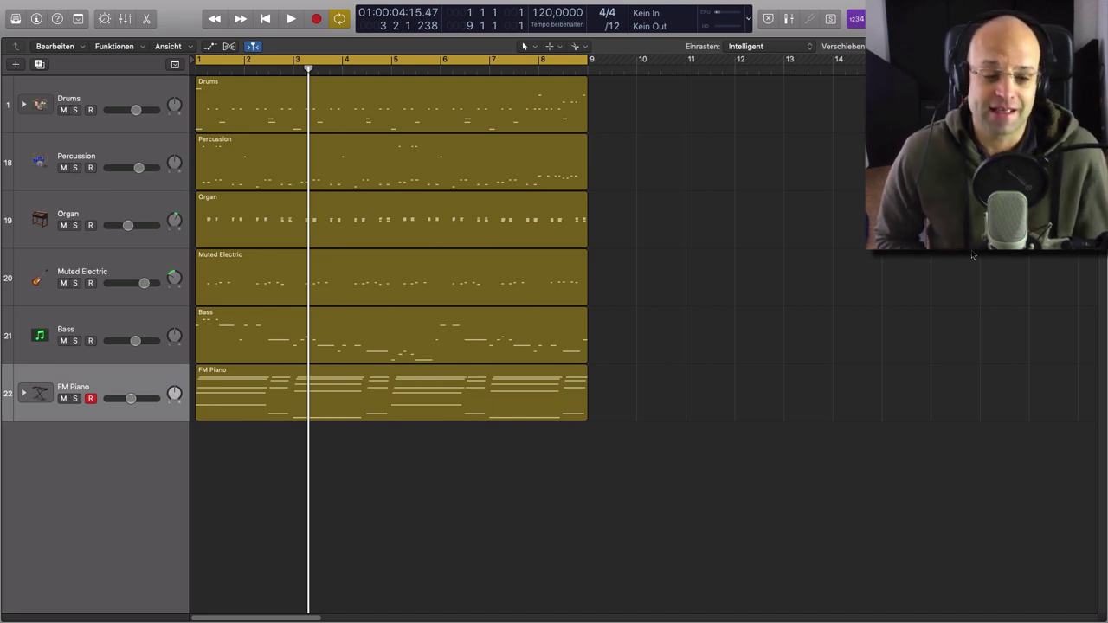
- Open the FM Piano region in the Piano Roll and enlarge the notes in bars 5 to 8
double_click(513, 389)
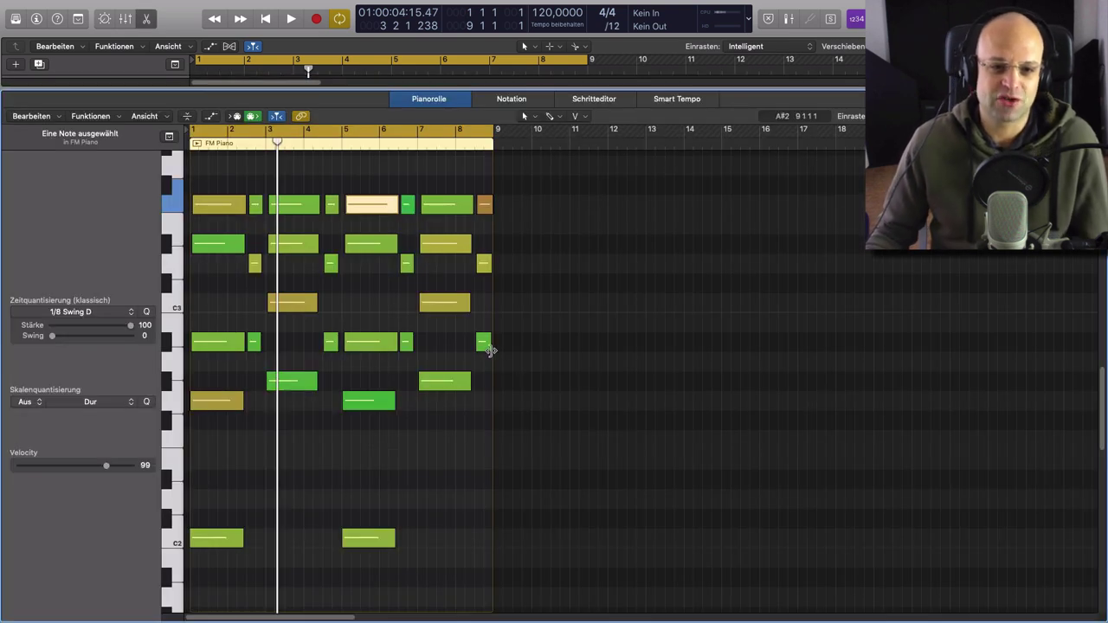
drag(332, 308, 578, 474)
scroll(611, 354, up, 3)
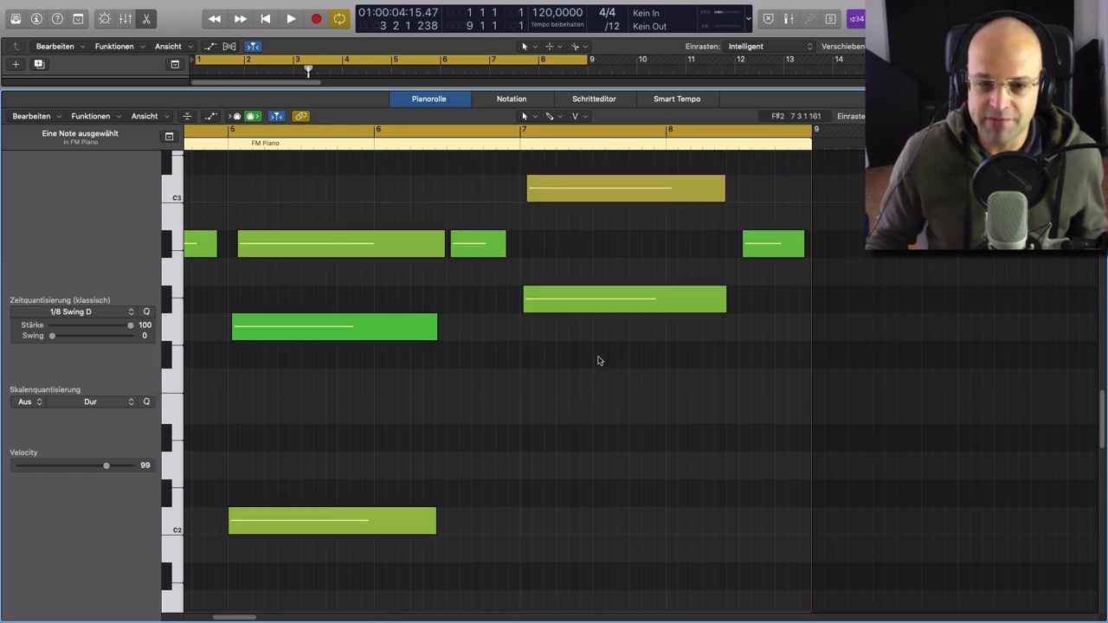
- Try to shift the G#2 note at bar 7 slightly earlier
click(601, 313)
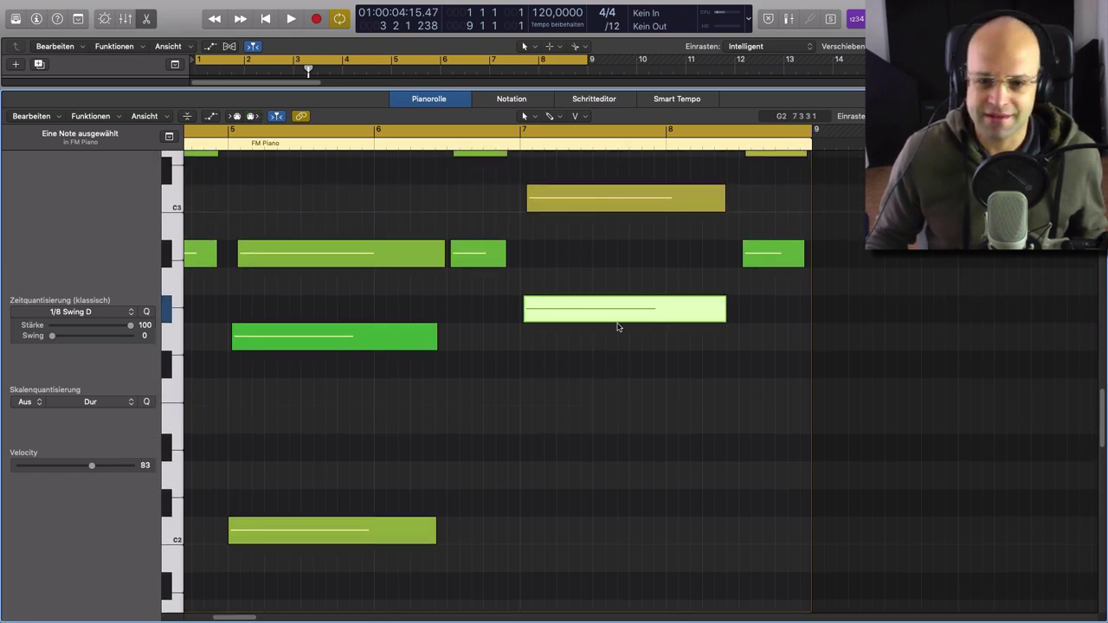
mouse_move(614, 315)
mouse_down()
mouse_move(614, 383)
mouse_move(603, 320)
mouse_up()
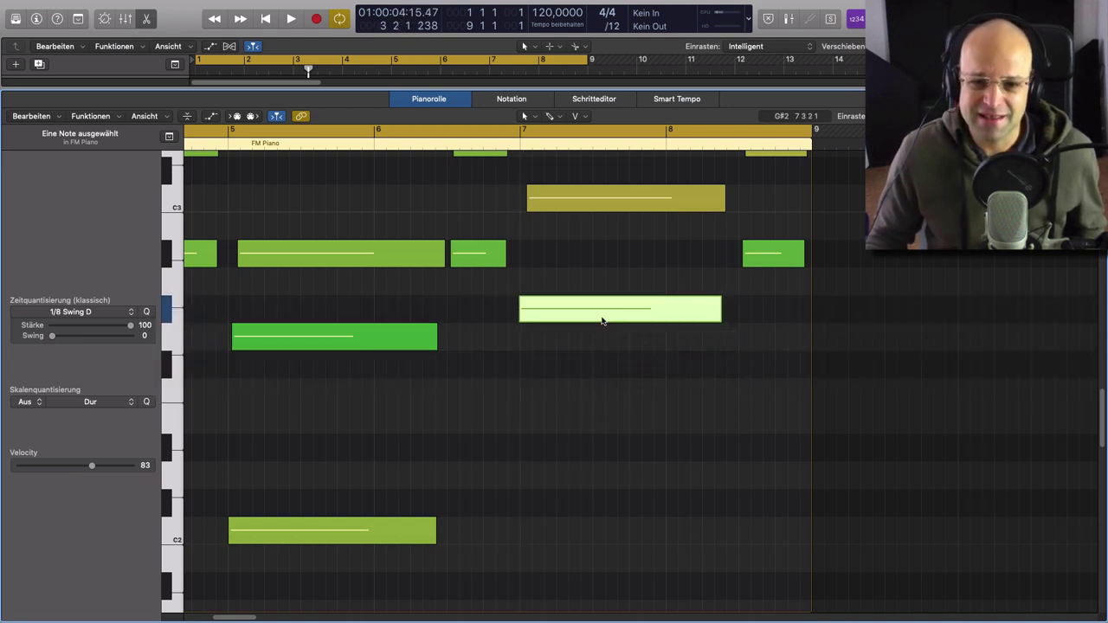
key(q)
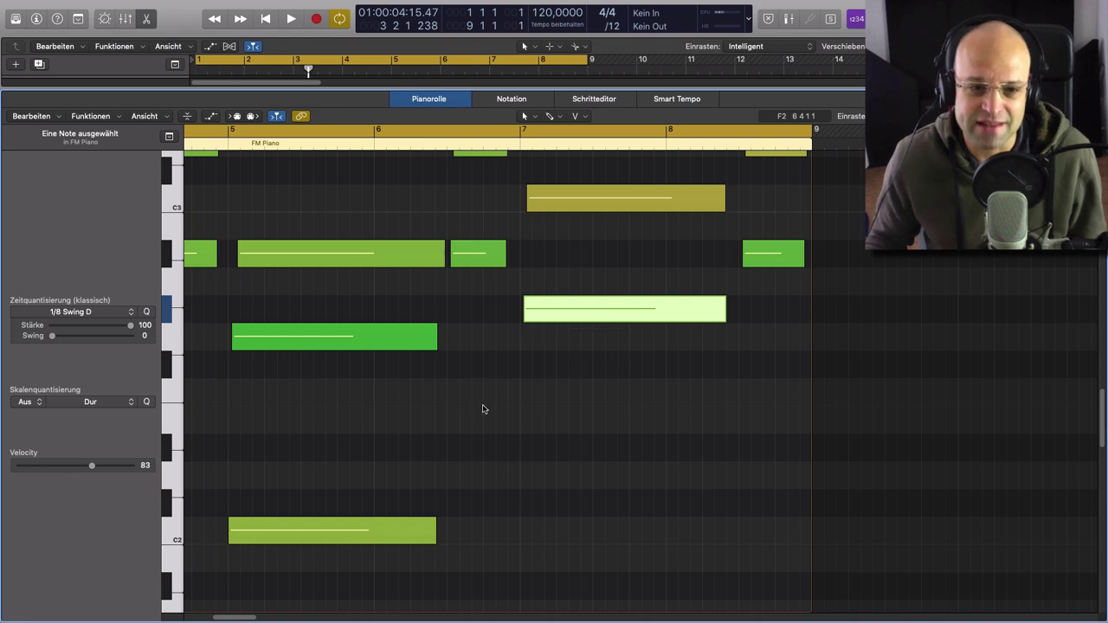
- Select all notes of the chord at bar 7 to read its chord name, and clear the selection
scroll(467, 346, left, 3)
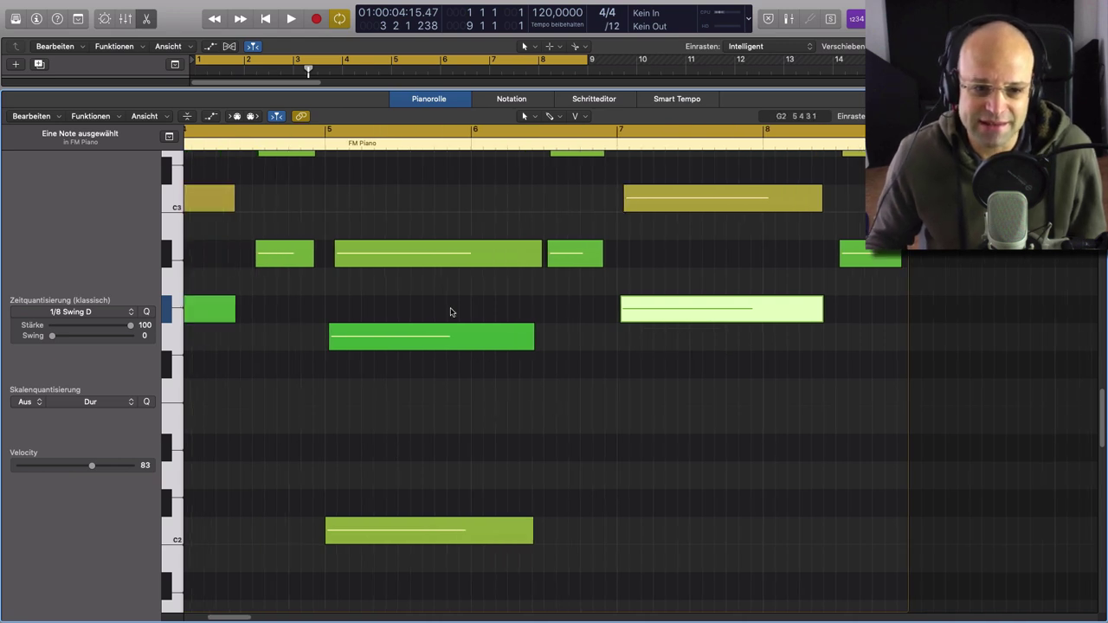
click(168, 313)
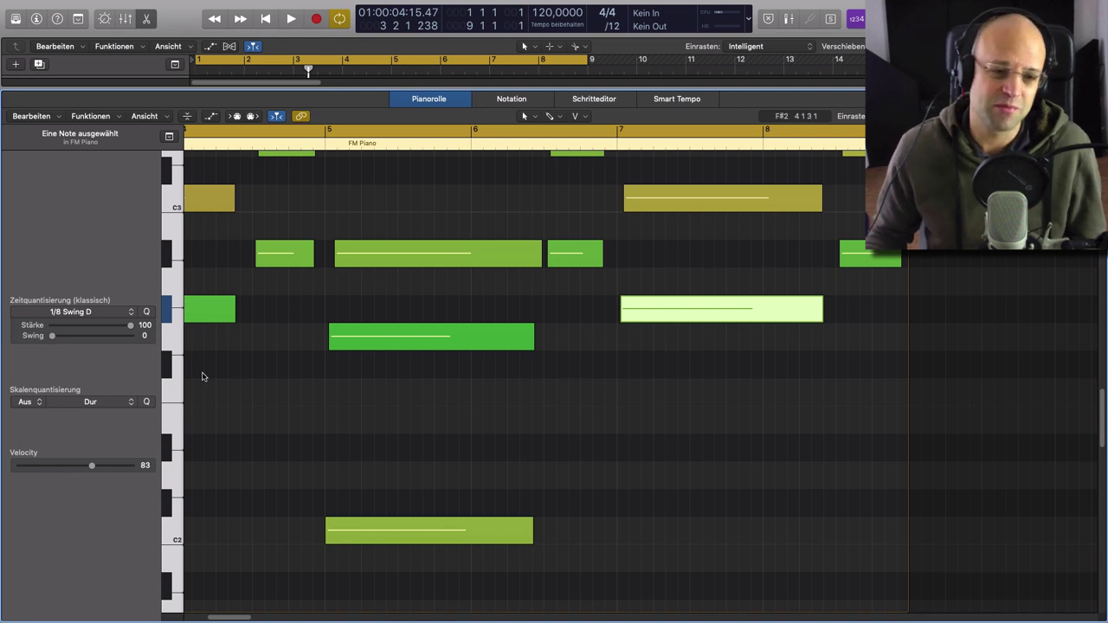
scroll(324, 470, up, 2)
ctrl+alt+click(325, 470)
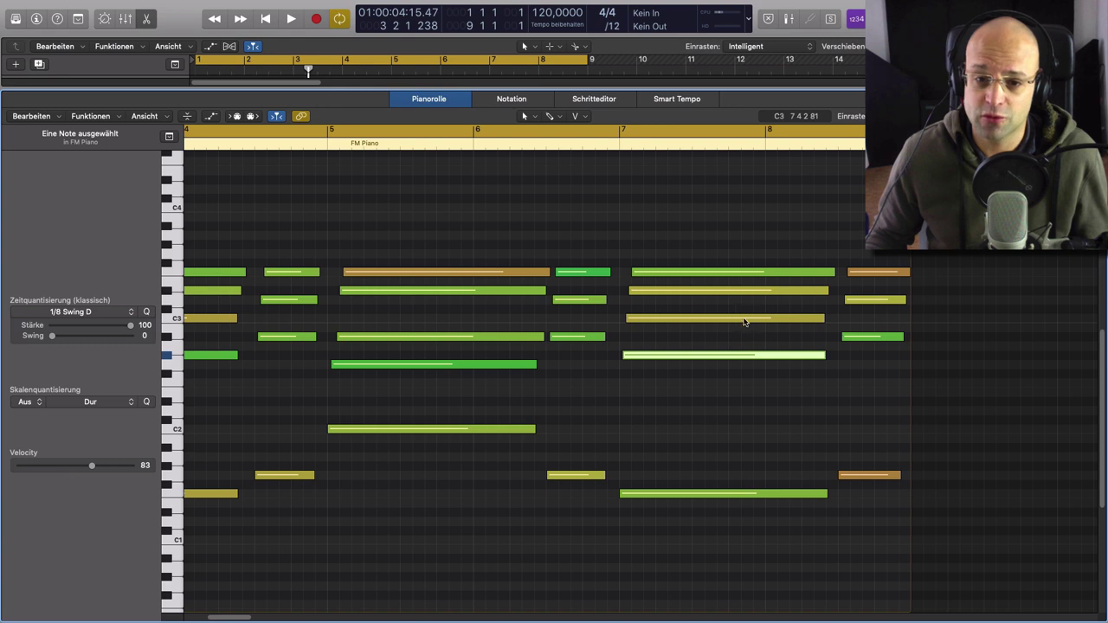
mouse_move(746, 292)
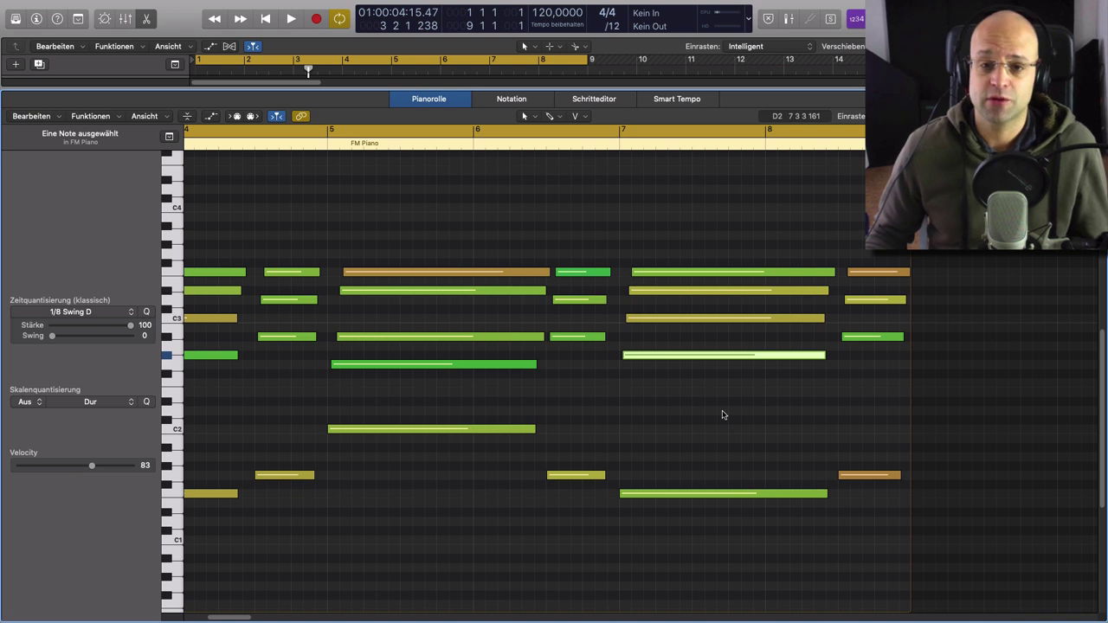
click(716, 249)
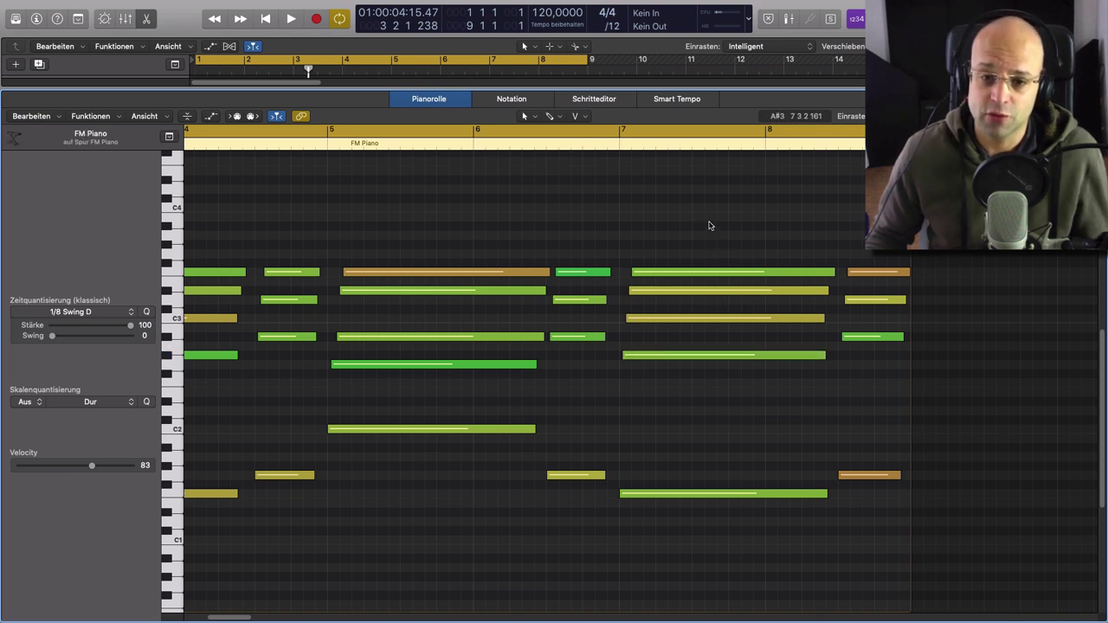
drag(709, 225, 705, 502)
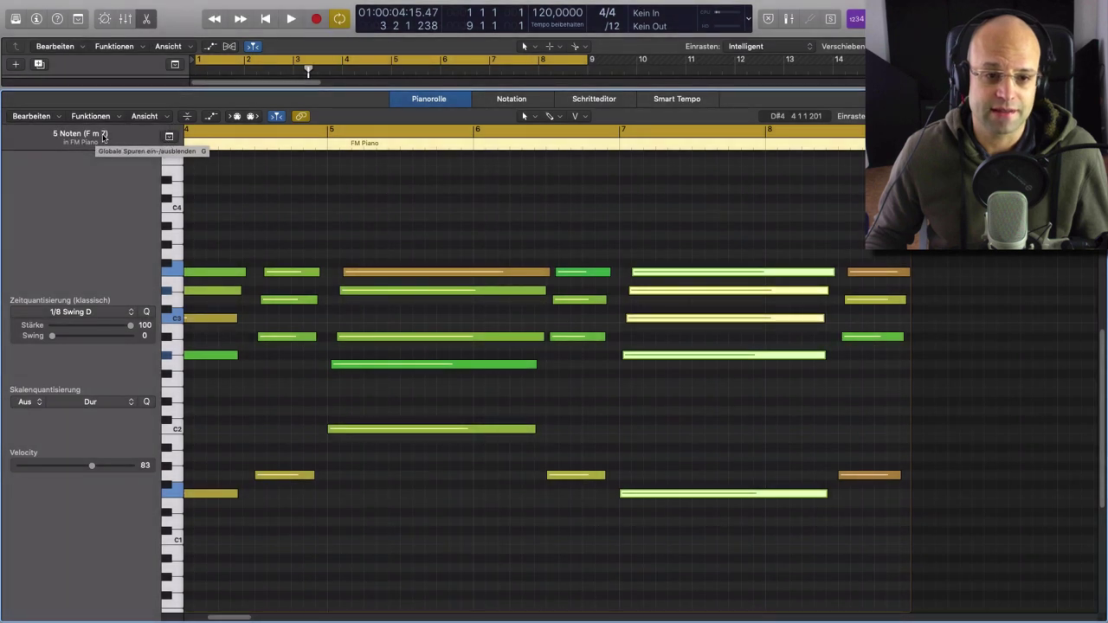
click(552, 530)
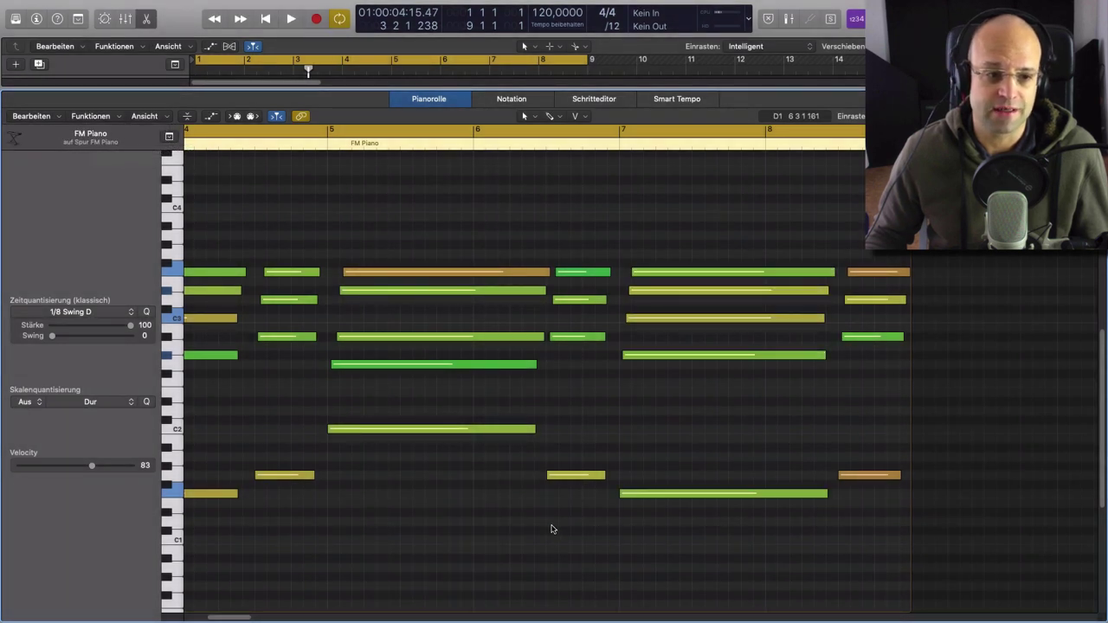
- Show the note labels on the FM Piano notes in the Piano Roll
scroll(500, 530, left, 8)
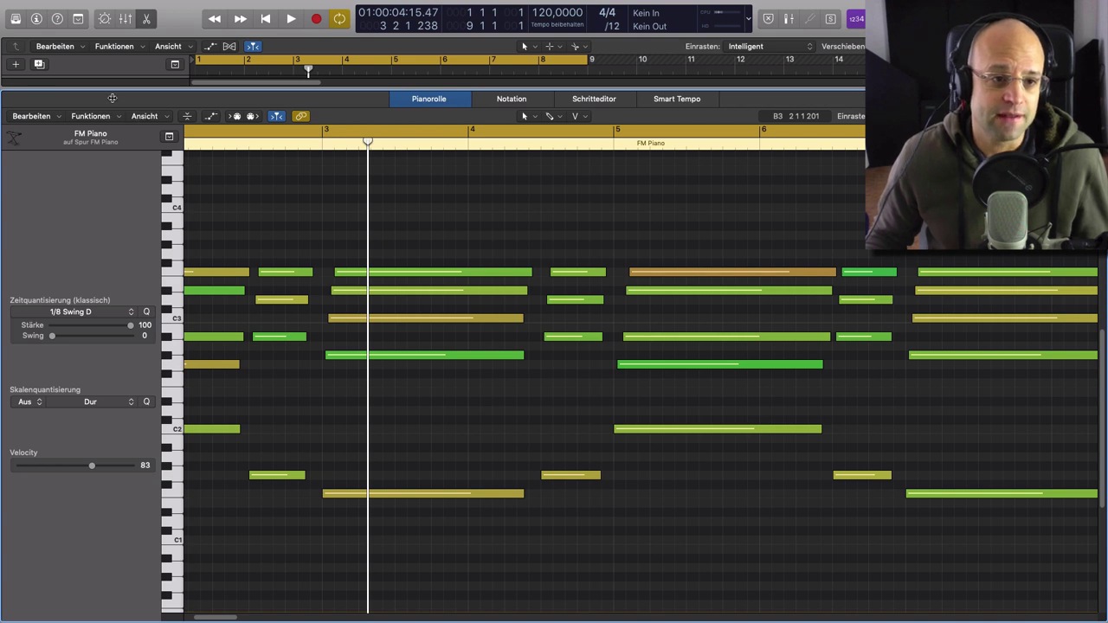
click(146, 116)
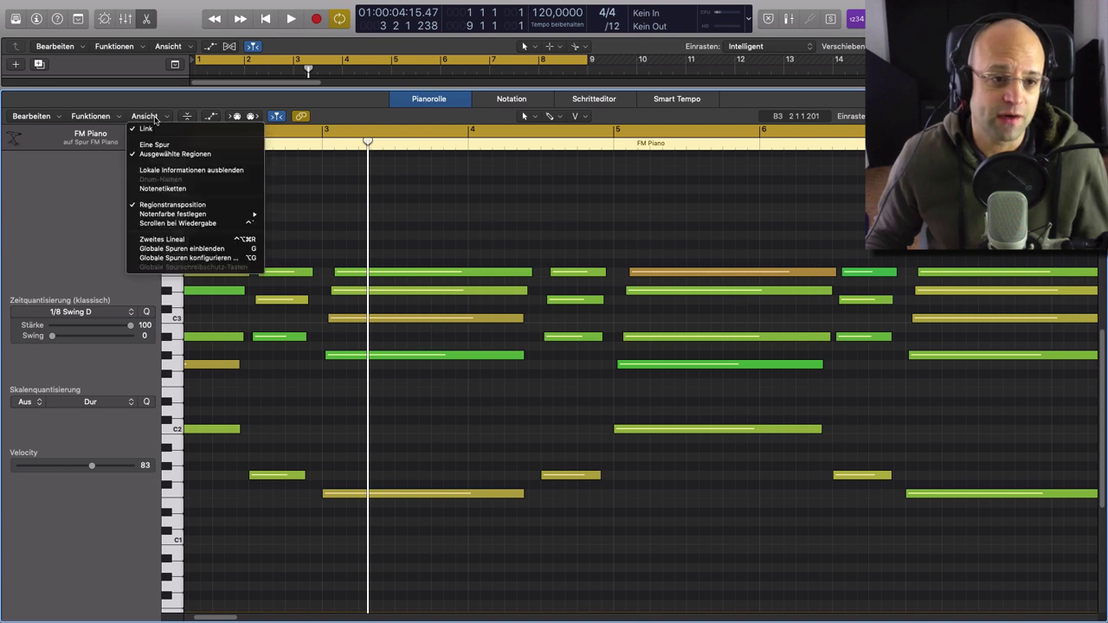
click(166, 188)
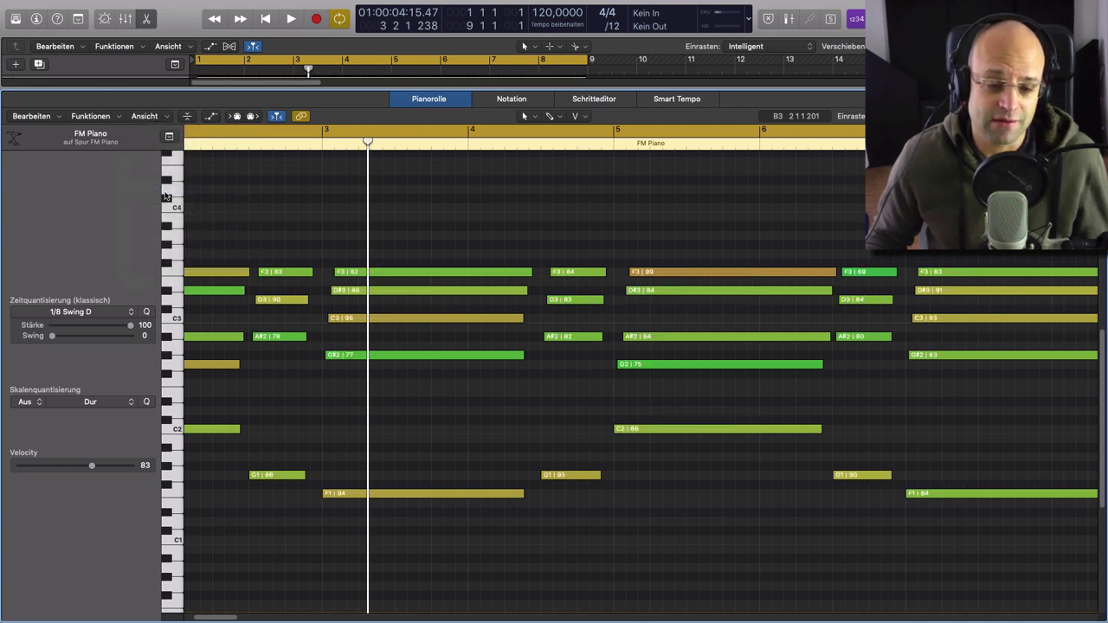
- Examine the pitch and velocity labels of the staggered chord notes at the start of bar 3
drag(317, 241, 407, 421)
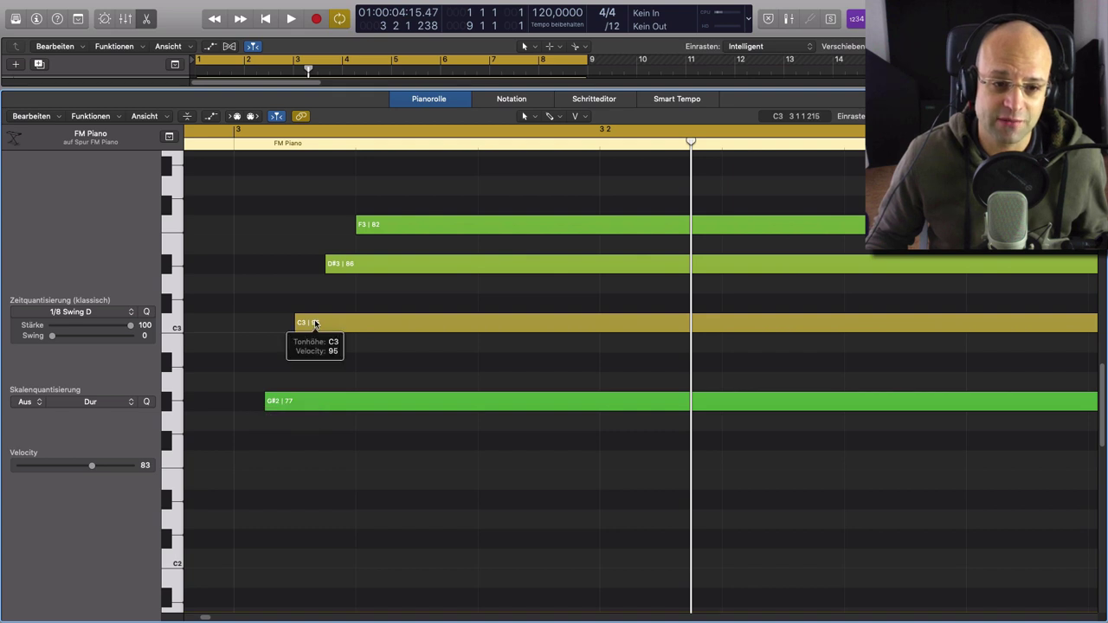
scroll(326, 453, down, 5)
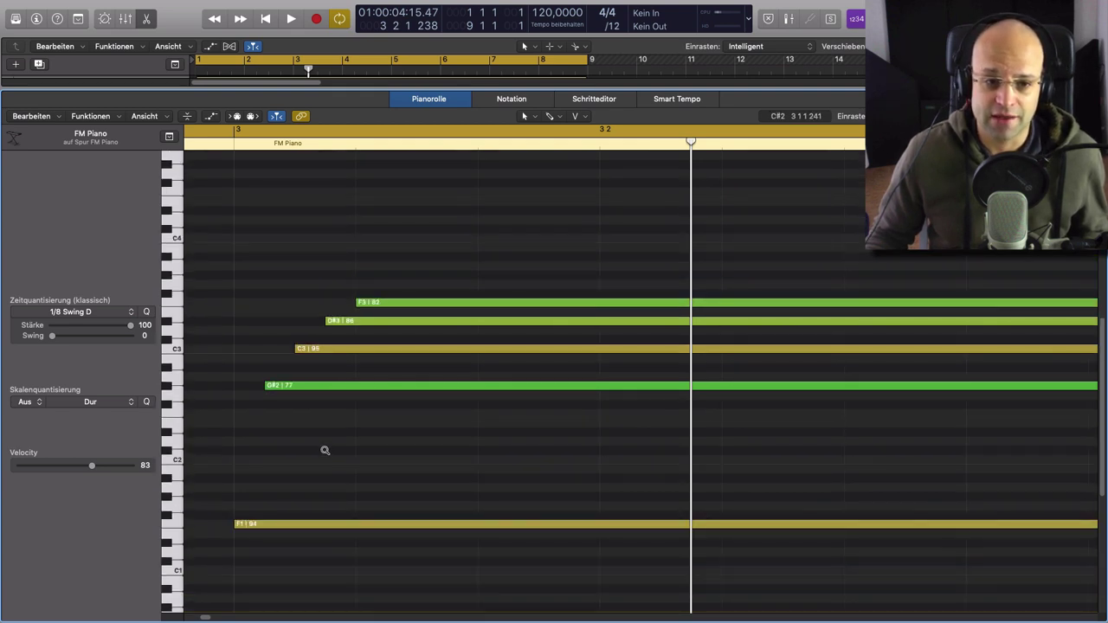
scroll(316, 441, left, 1)
scroll(316, 443, left, 1)
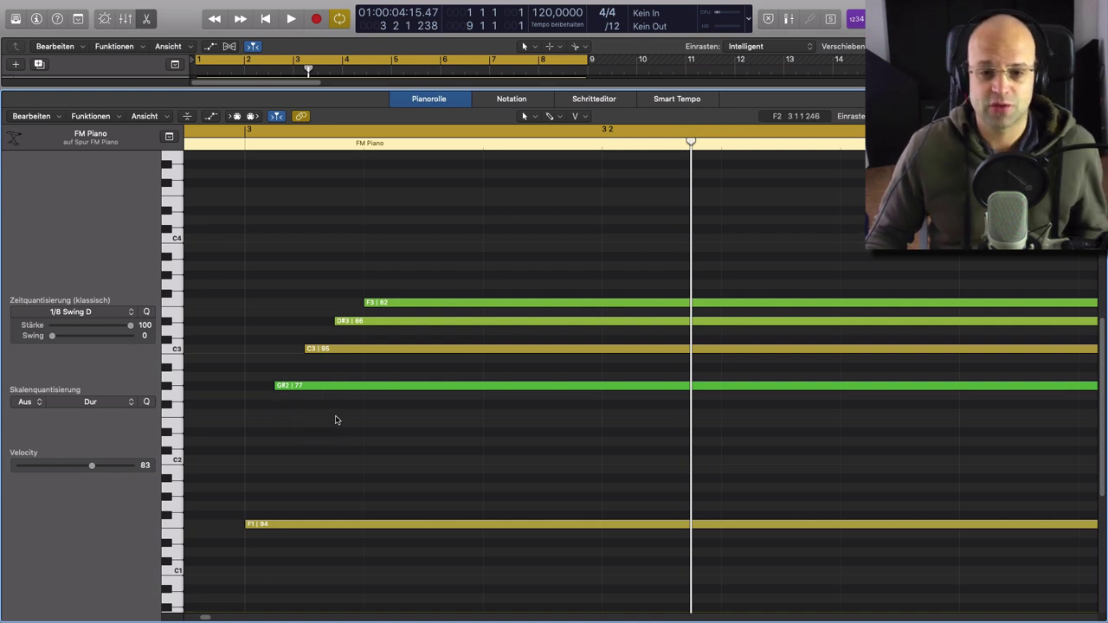
scroll(336, 420, up, 2)
scroll(336, 420, up, 3)
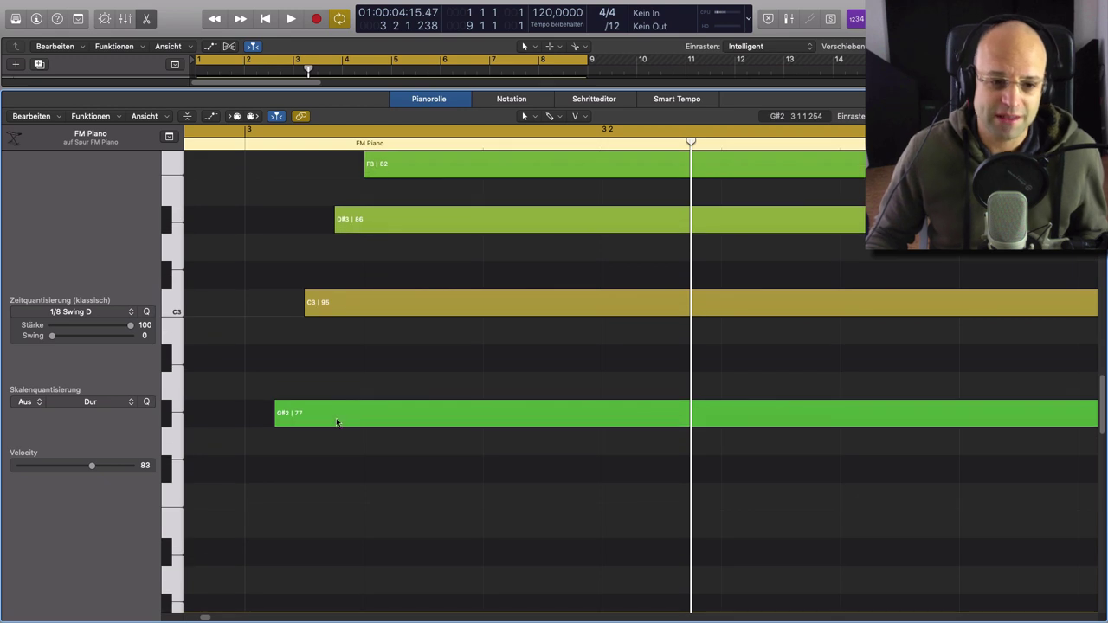
- Select the G#2 note at bar 3 and compare the labelled notes across the surrounding bars
mouse_move(350, 420)
mouse_down()
mouse_move(348, 467)
mouse_move(340, 423)
mouse_up()
scroll(359, 468, down, 3)
scroll(362, 460, down, 5)
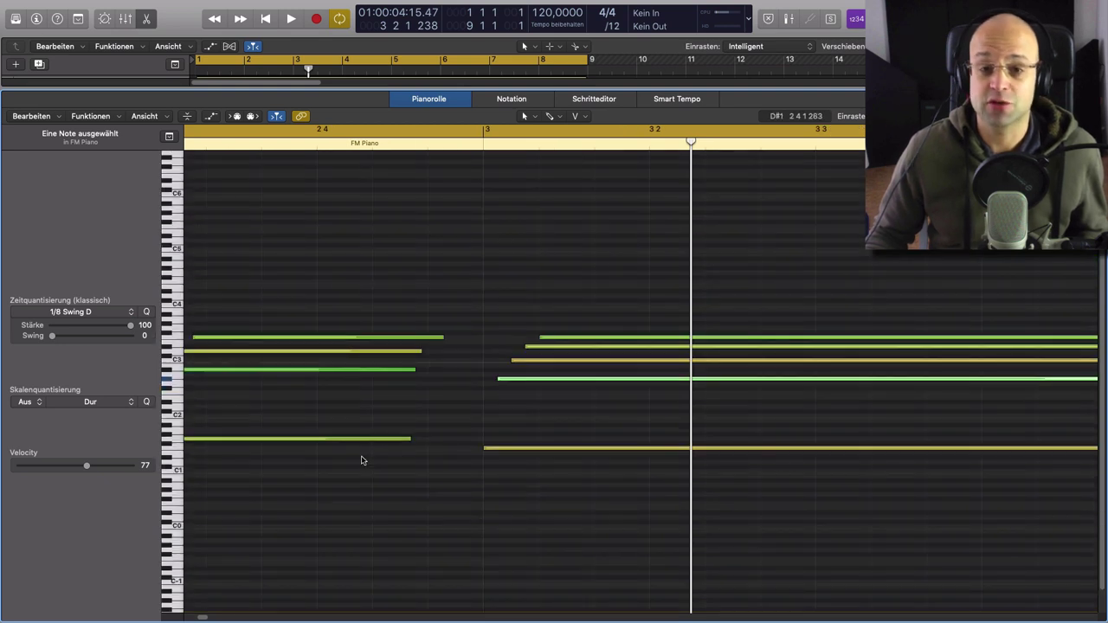
scroll(360, 458, down, 5)
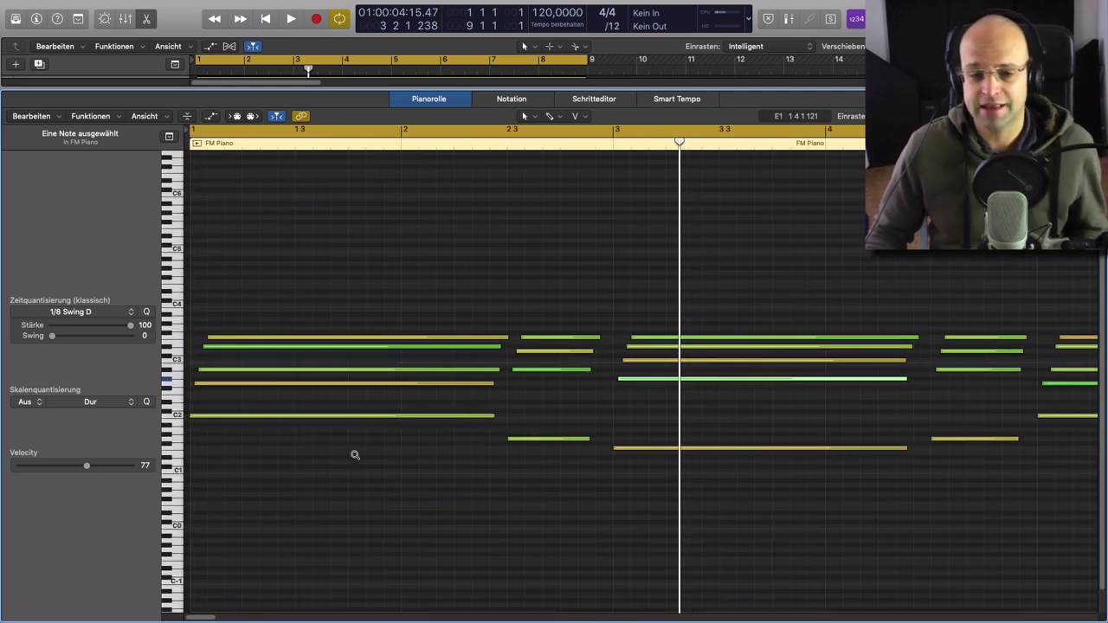
scroll(354, 453, down, 5)
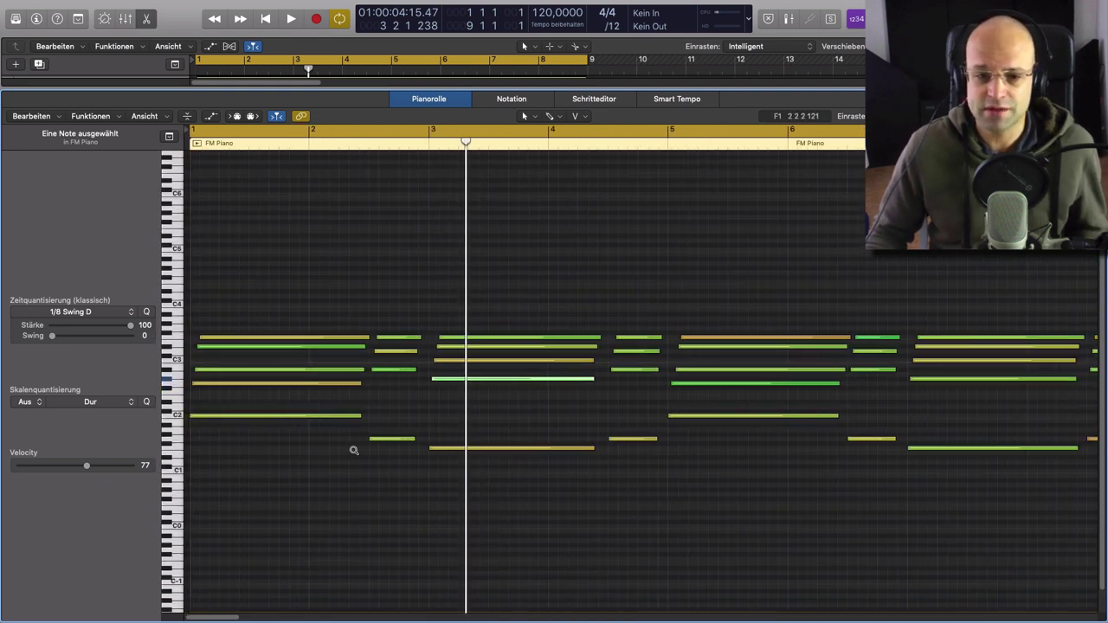
scroll(353, 450, up, 8)
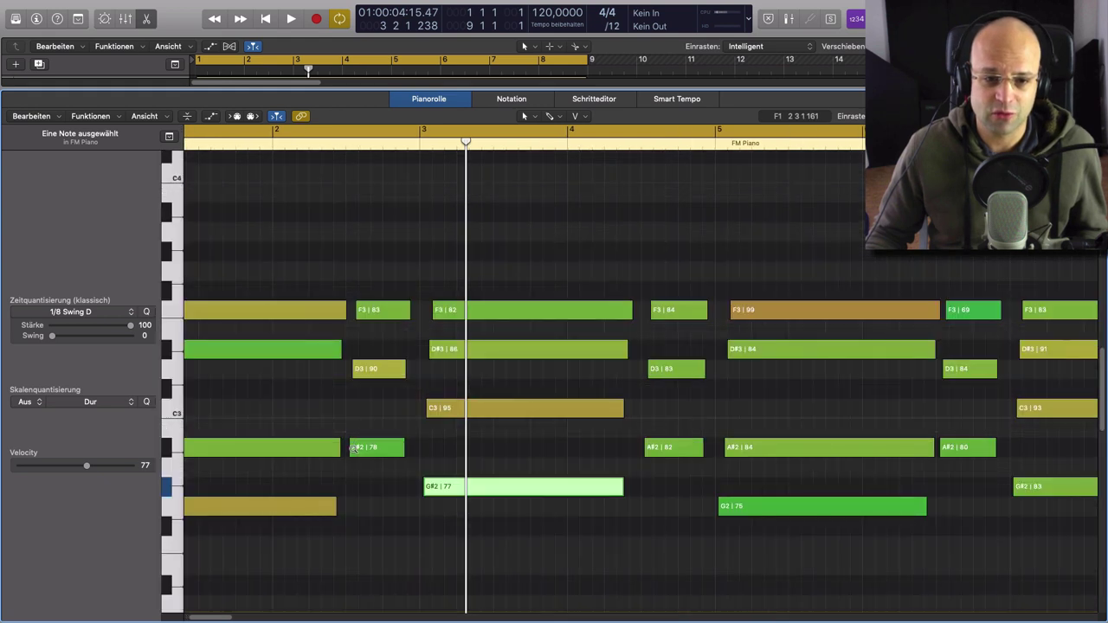
- Hide the note labels on the FM Piano notes
scroll(352, 452, down, 3)
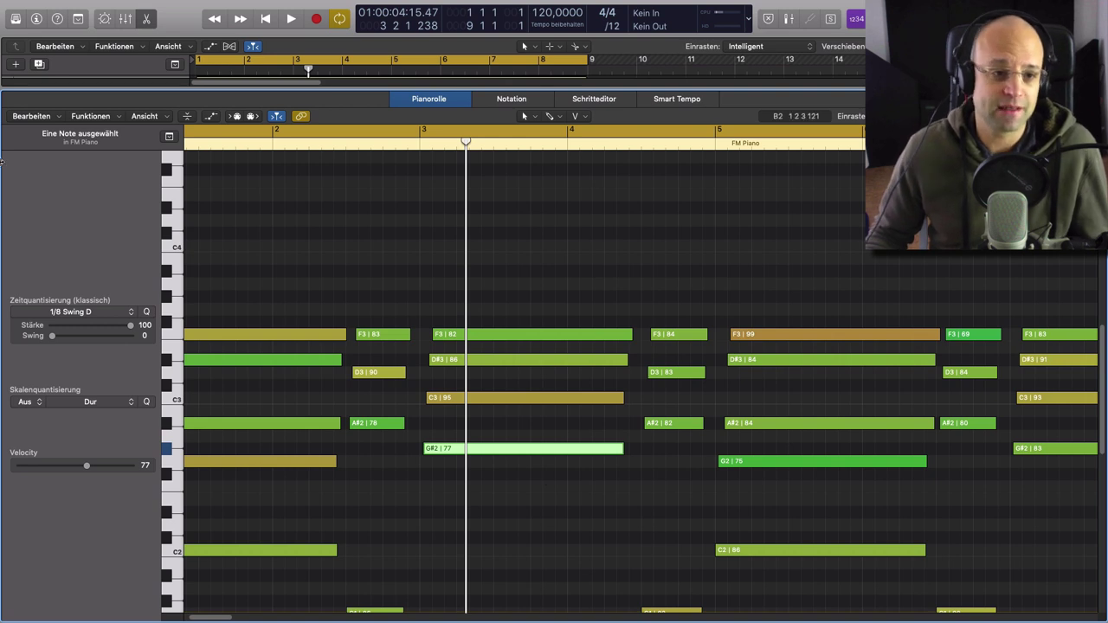
click(149, 117)
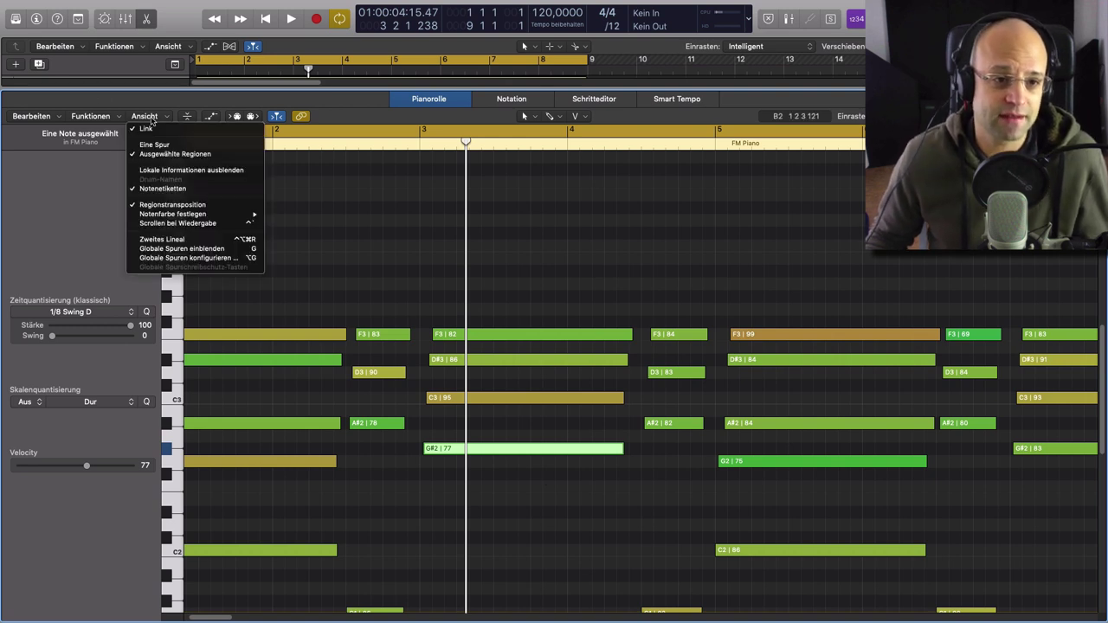
click(150, 189)
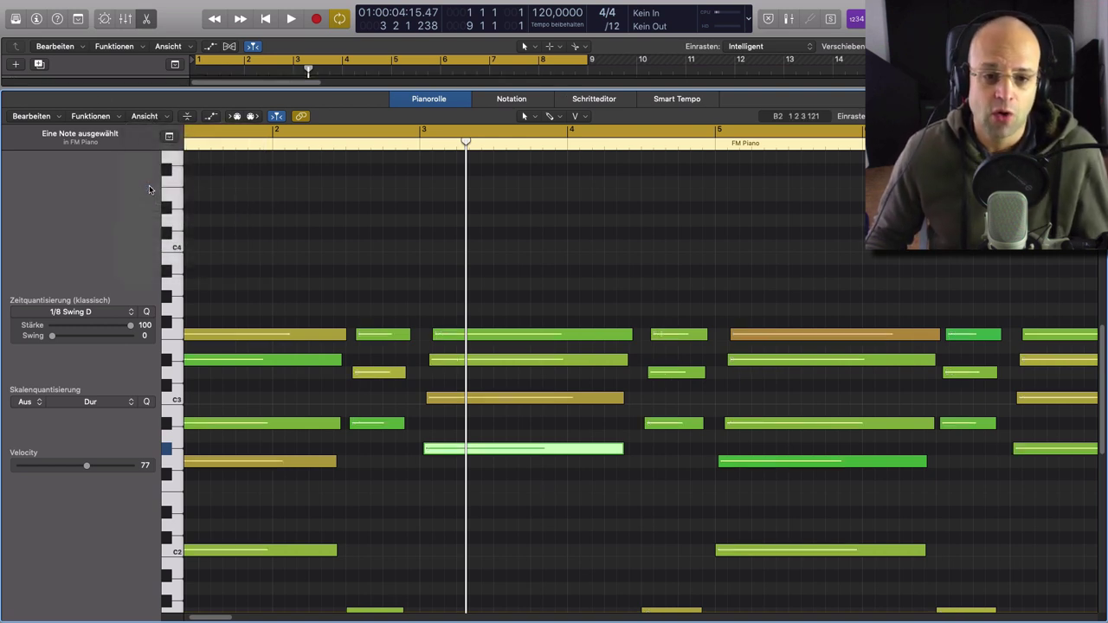
- Turn on Collapse Mode to show only the pitches in use, and select the G2 note at bar 1
scroll(479, 445, left, 1)
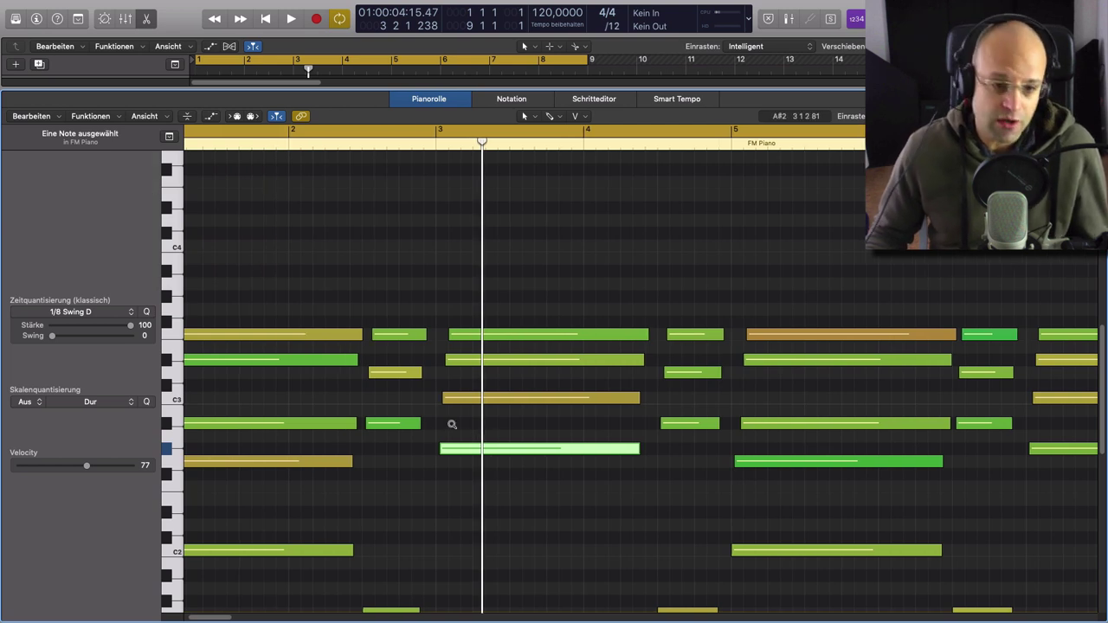
scroll(453, 425, down, 2)
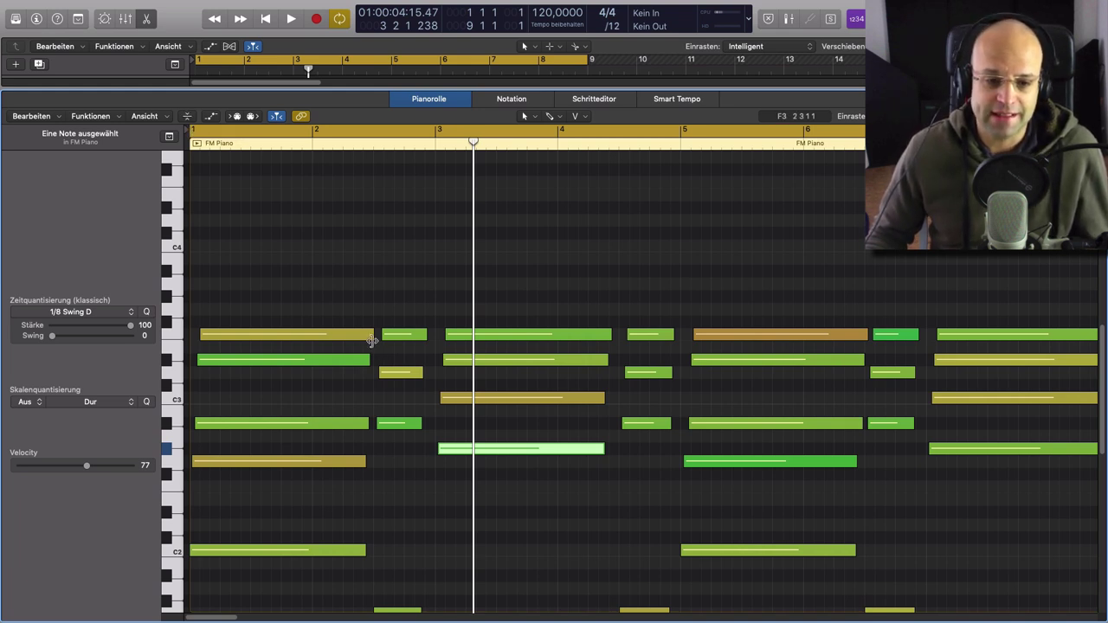
scroll(373, 470, down, 1)
scroll(373, 470, down, 1)
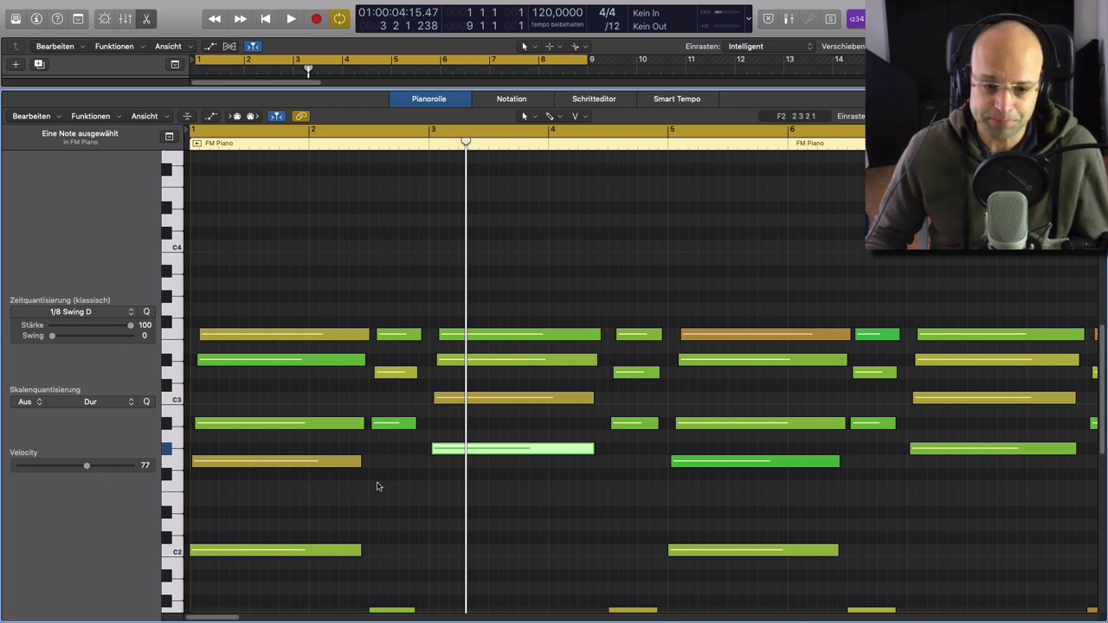
click(187, 116)
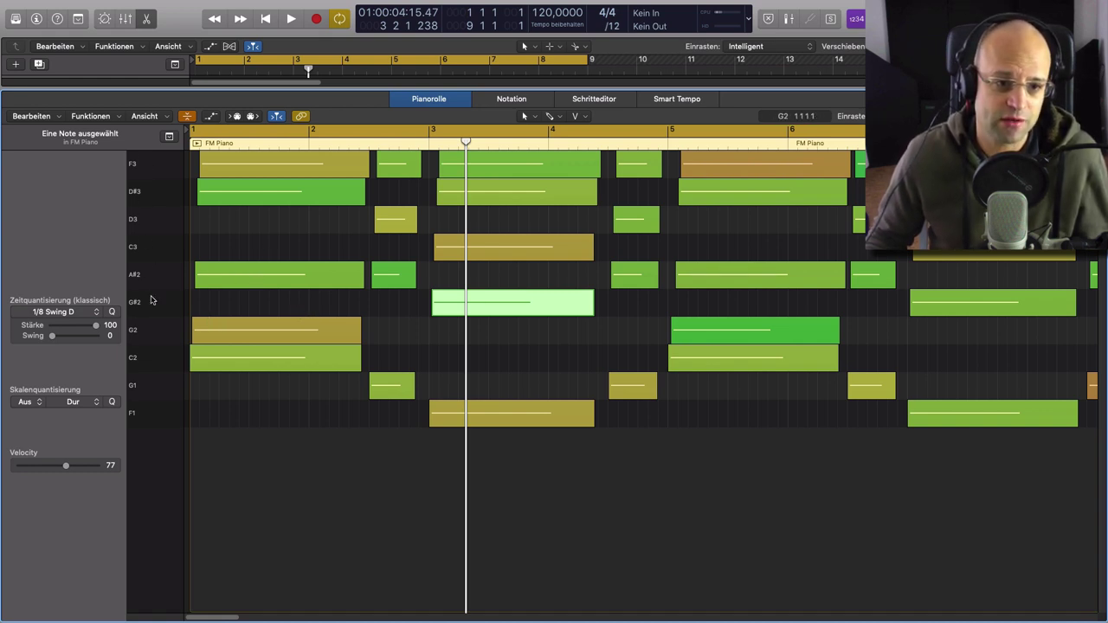
mouse_move(293, 335)
mouse_down()
mouse_move(278, 306)
mouse_move(277, 325)
mouse_up()
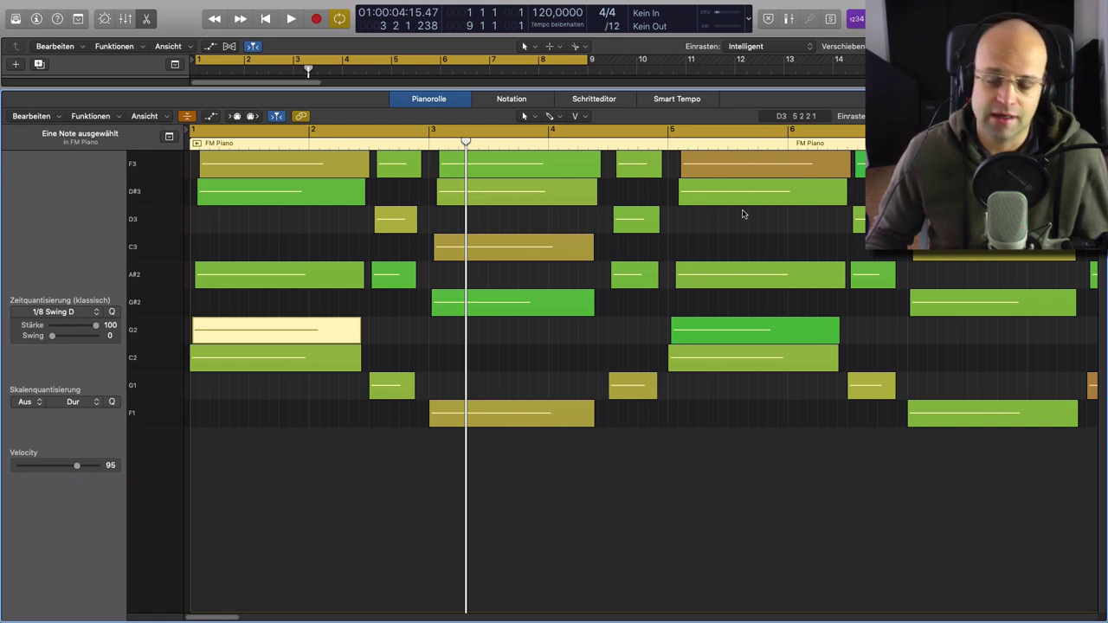
scroll(754, 411, left, 5)
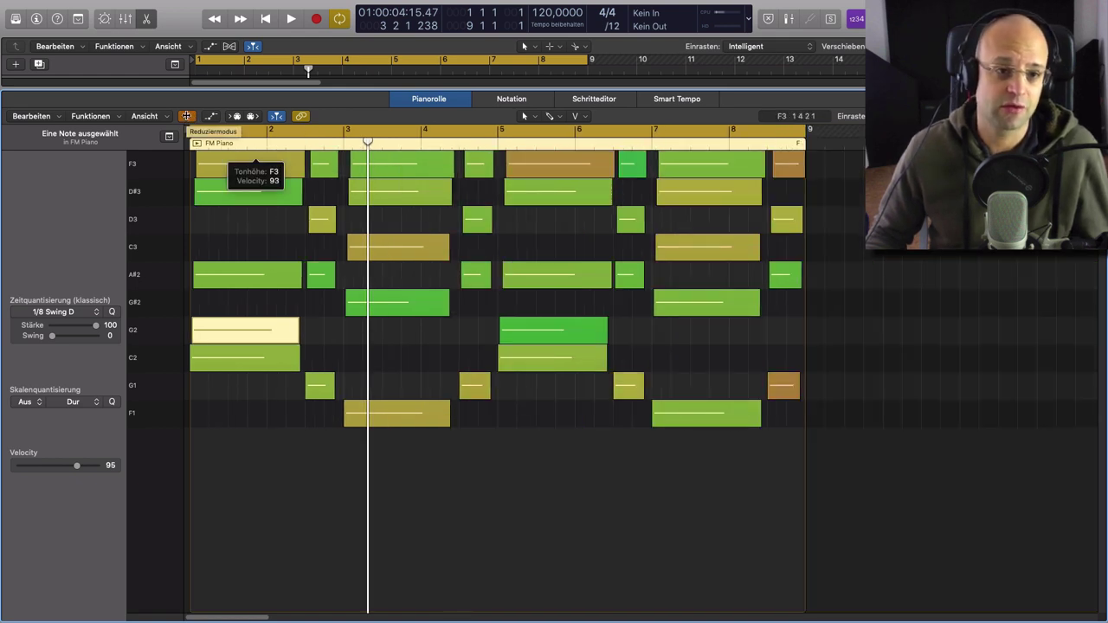
- Turn off Collapse Mode with no notes selected, and switch the FM Piano region to the Step Editor
click(186, 116)
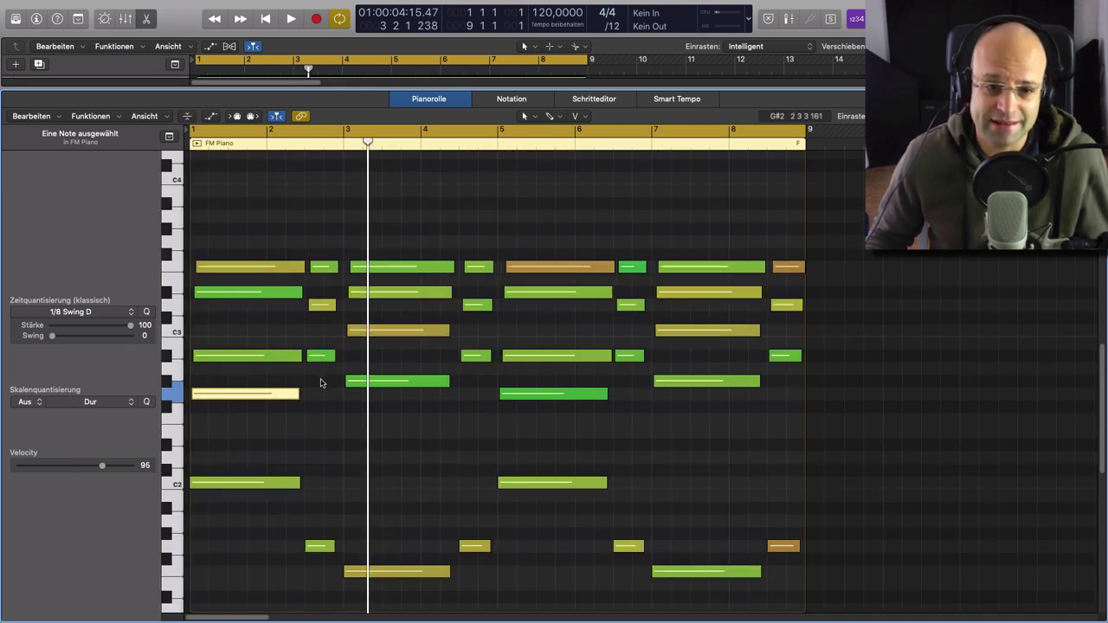
click(300, 423)
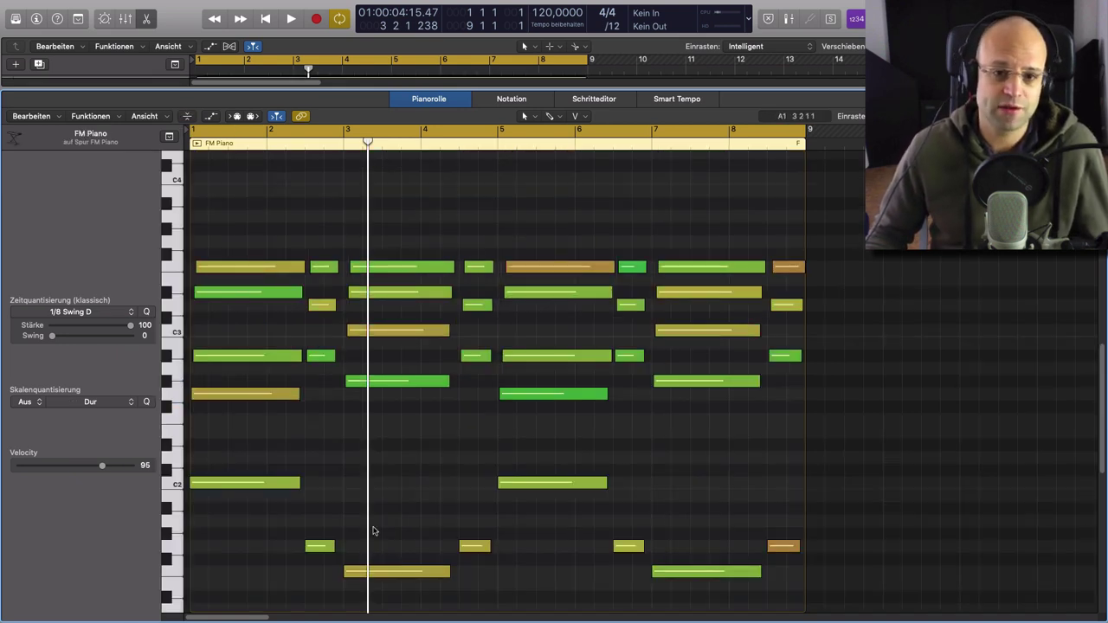
click(593, 98)
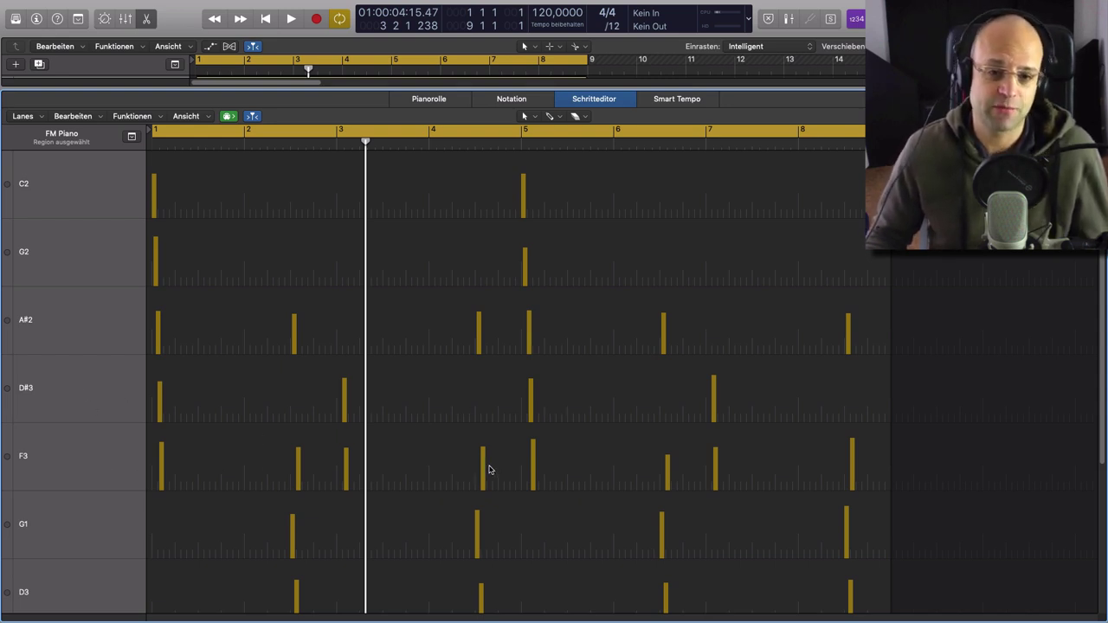
- Examine the FM Piano region's pitch lanes and velocity bars in the Step Editor, from C2 through C3
scroll(482, 434, down, 5)
scroll(481, 431, down, 1)
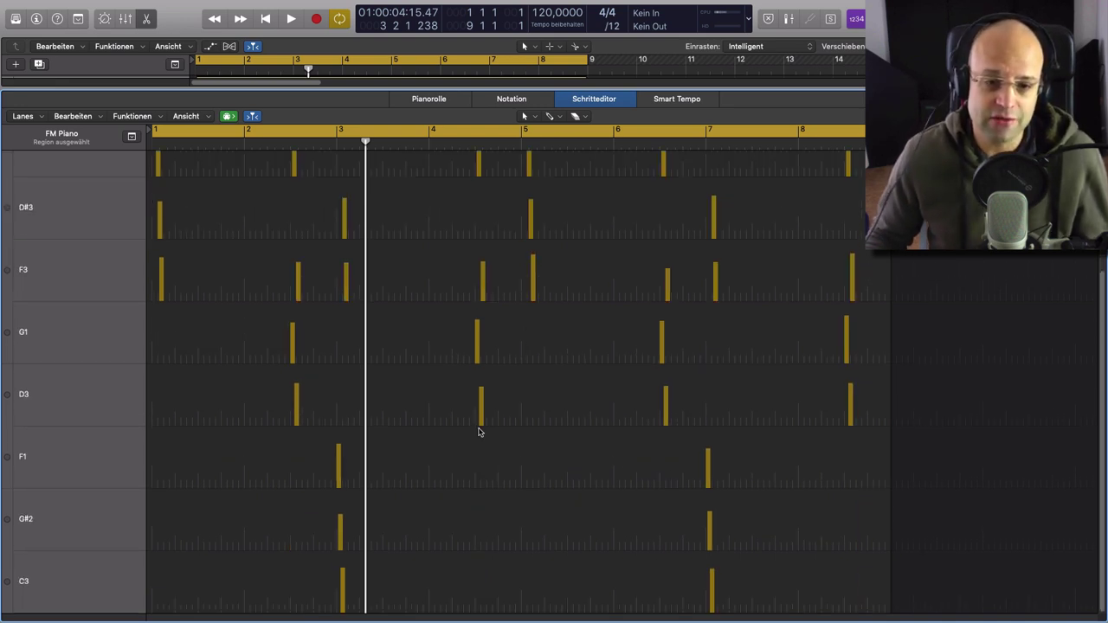
scroll(480, 431, up, 2)
scroll(478, 433, up, 3)
scroll(477, 433, up, 1)
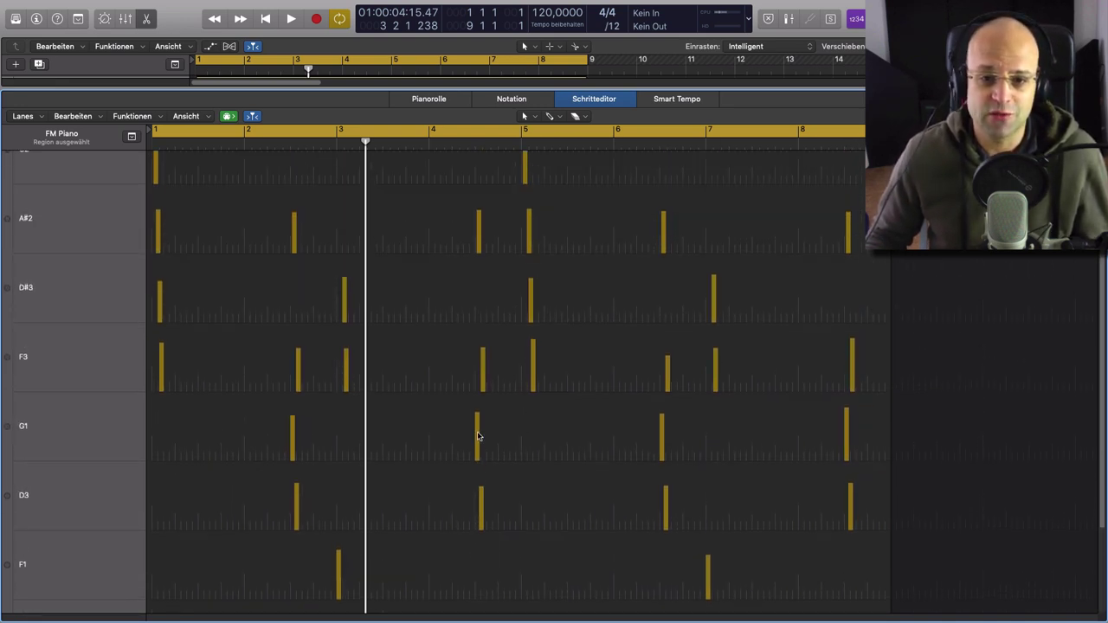
scroll(477, 435, up, 1)
scroll(477, 435, up, 1)
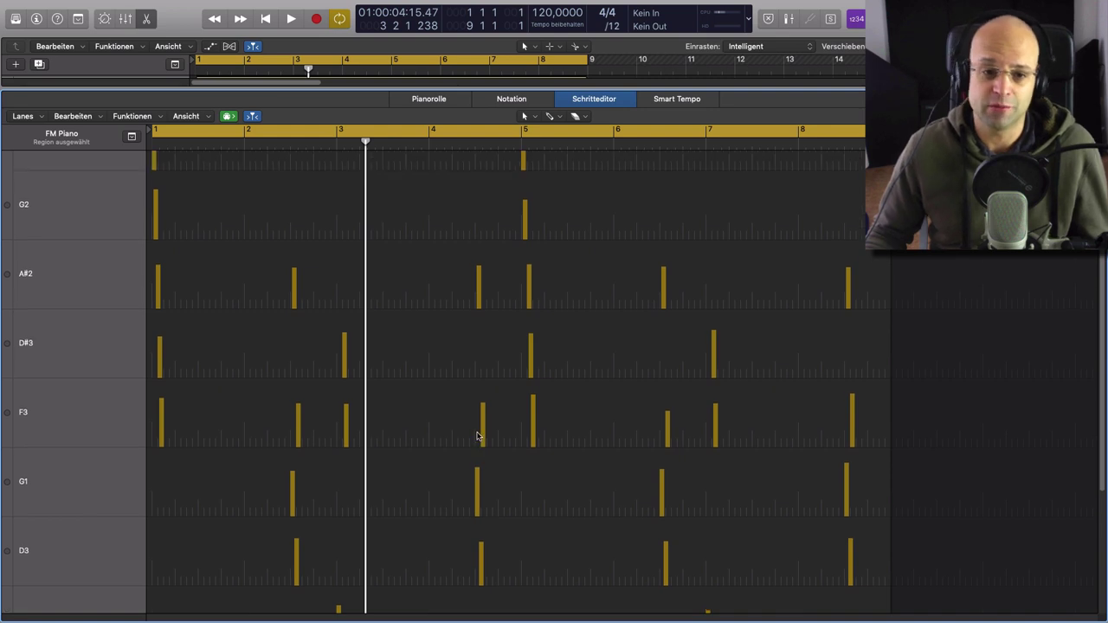
- Lower the velocities of the A#2 notes in bars 4 and 6 together, and raise both partway to 73 and 71
click(479, 283)
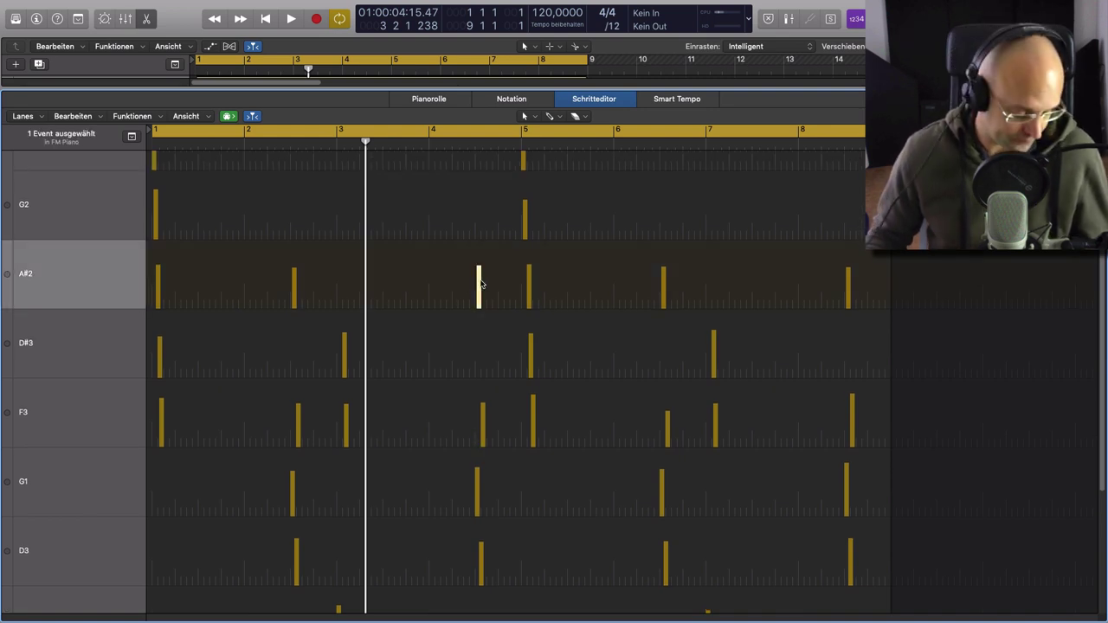
shift+click(664, 281)
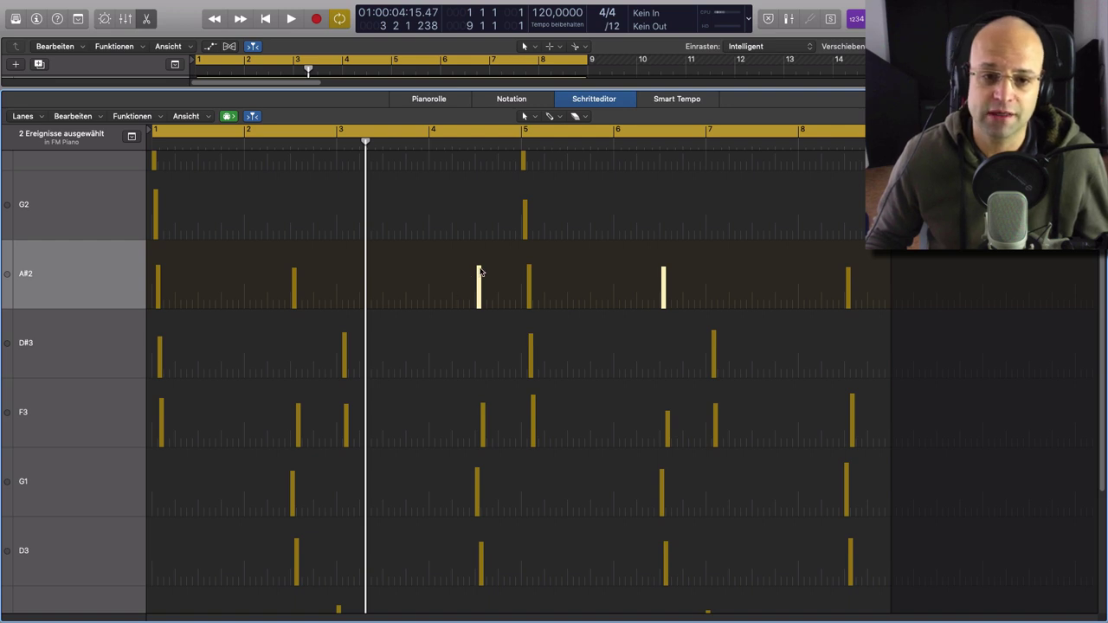
mouse_move(479, 271)
mouse_down()
mouse_move(478, 256)
mouse_move(475, 280)
mouse_up()
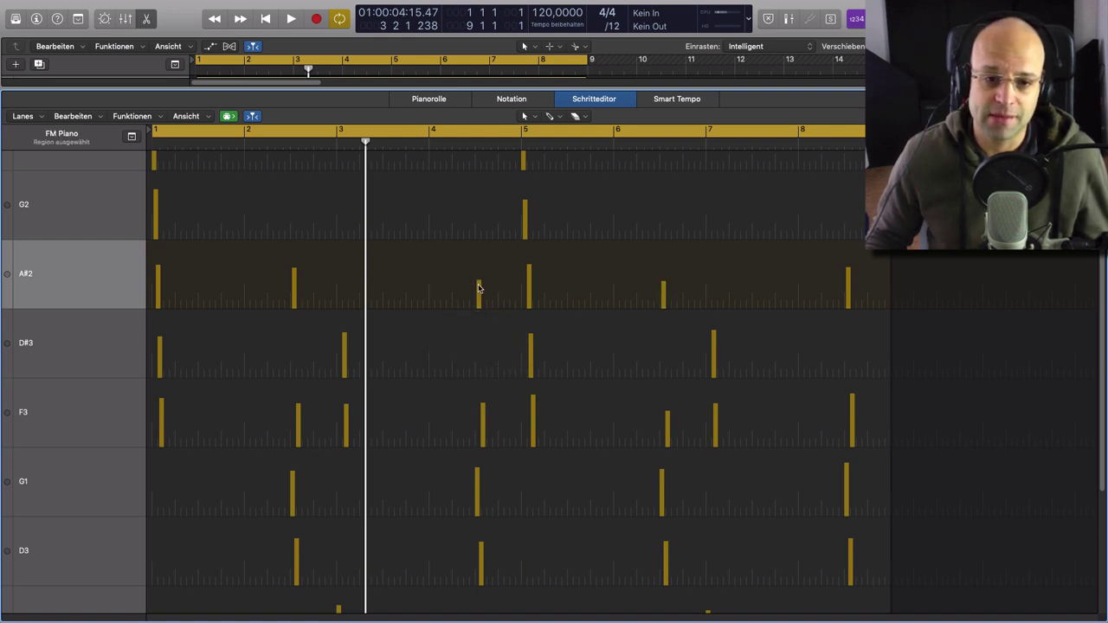
click(479, 290)
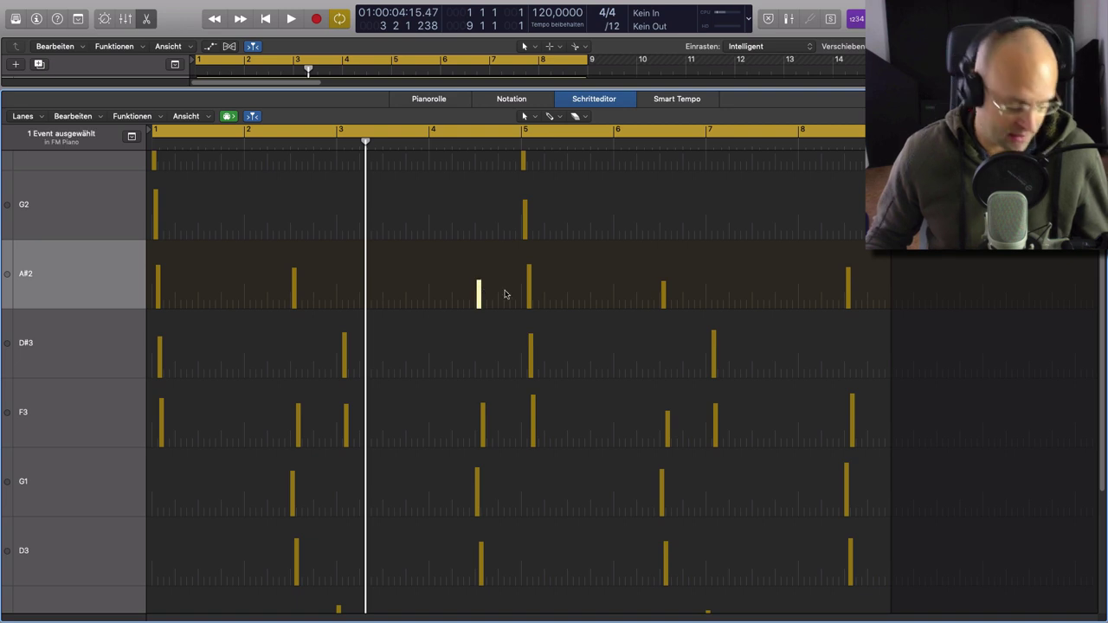
shift+click(664, 292)
drag(479, 291, 478, 285)
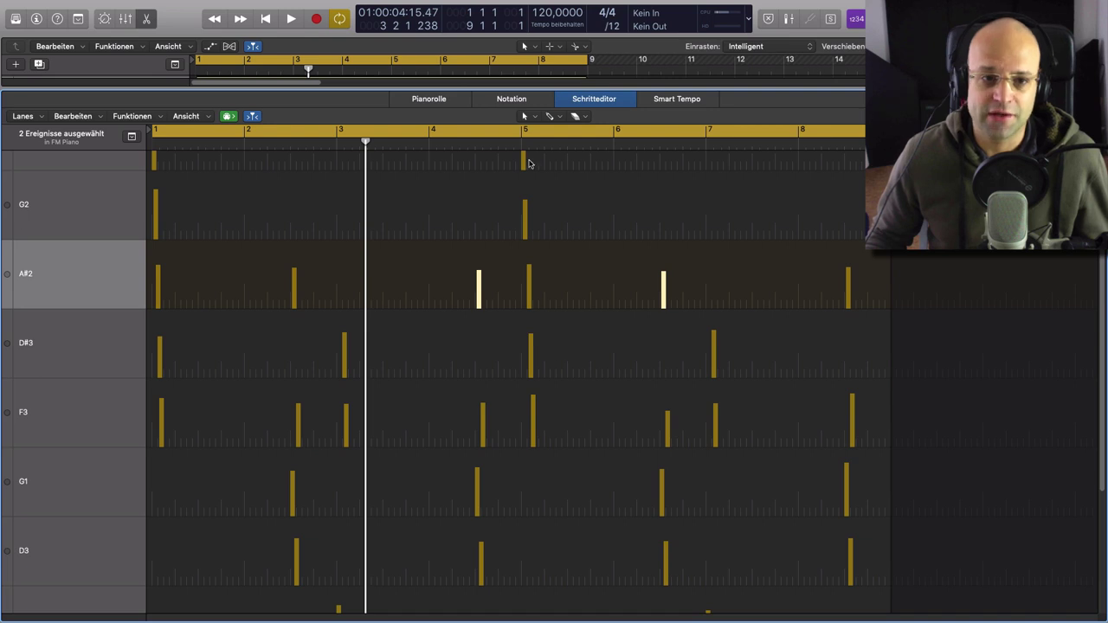
- Switch the FM Piano region back to the Piano Roll, clear the note selection and show the note labels
click(424, 98)
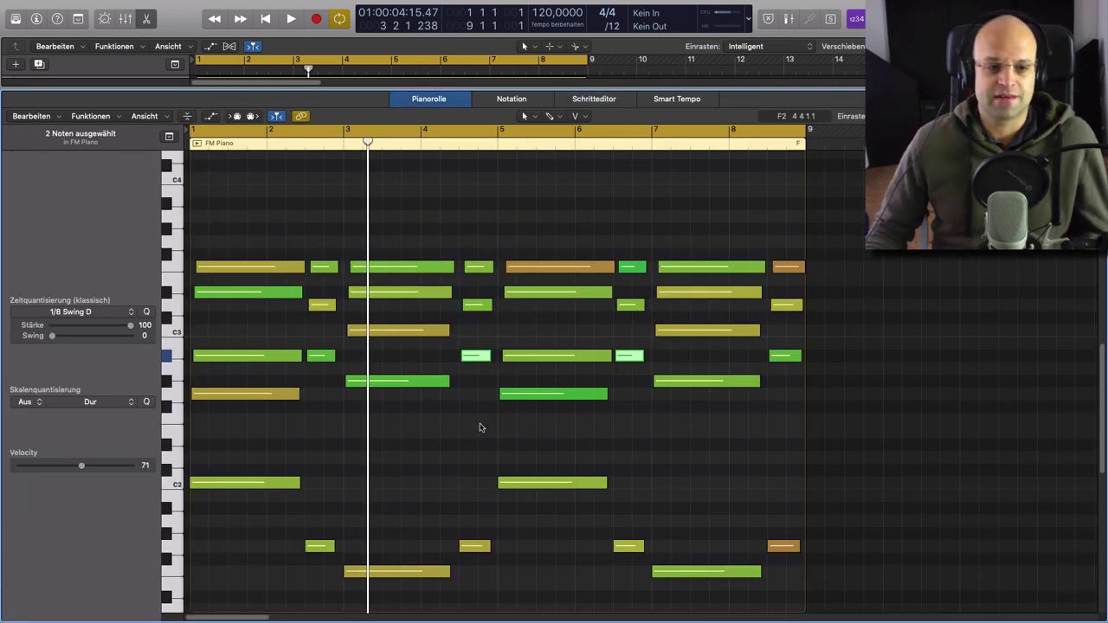
click(485, 435)
click(142, 116)
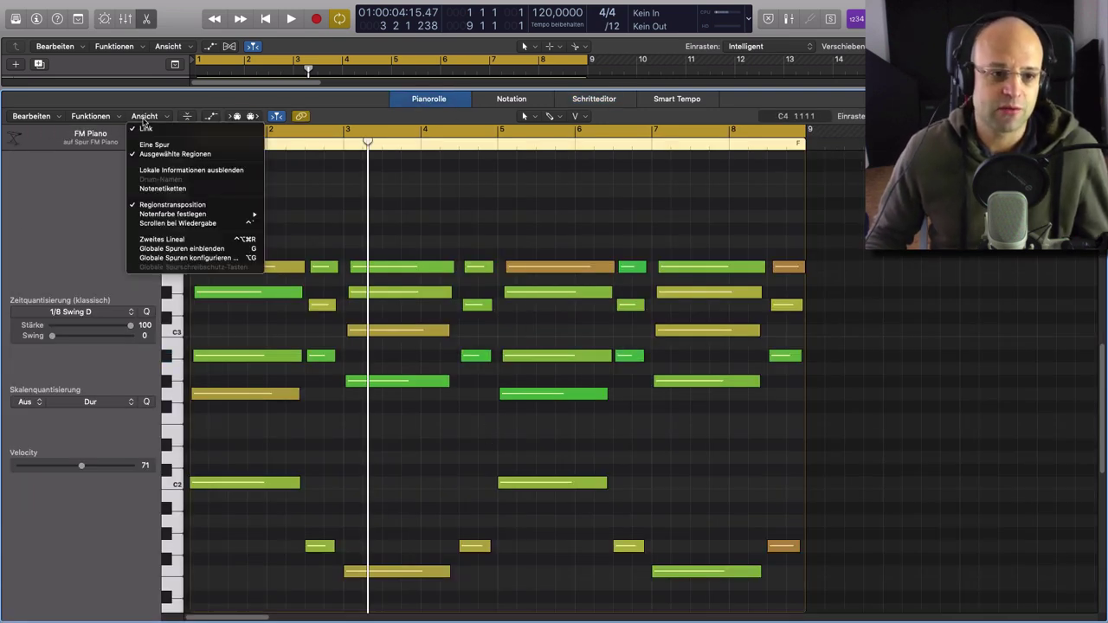
click(185, 189)
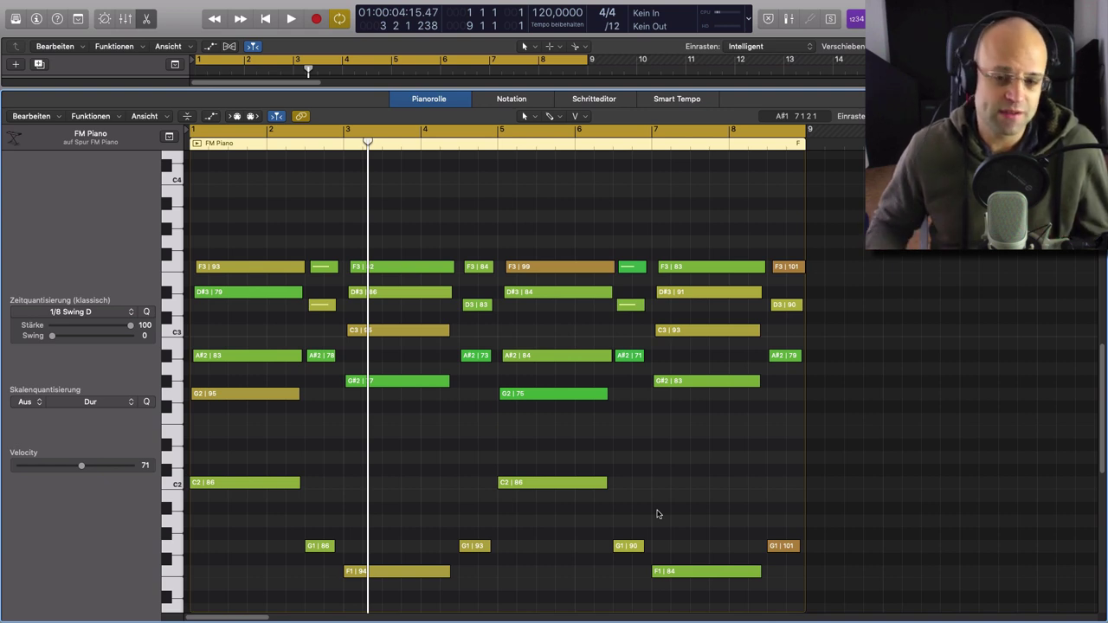
key(super+Right)
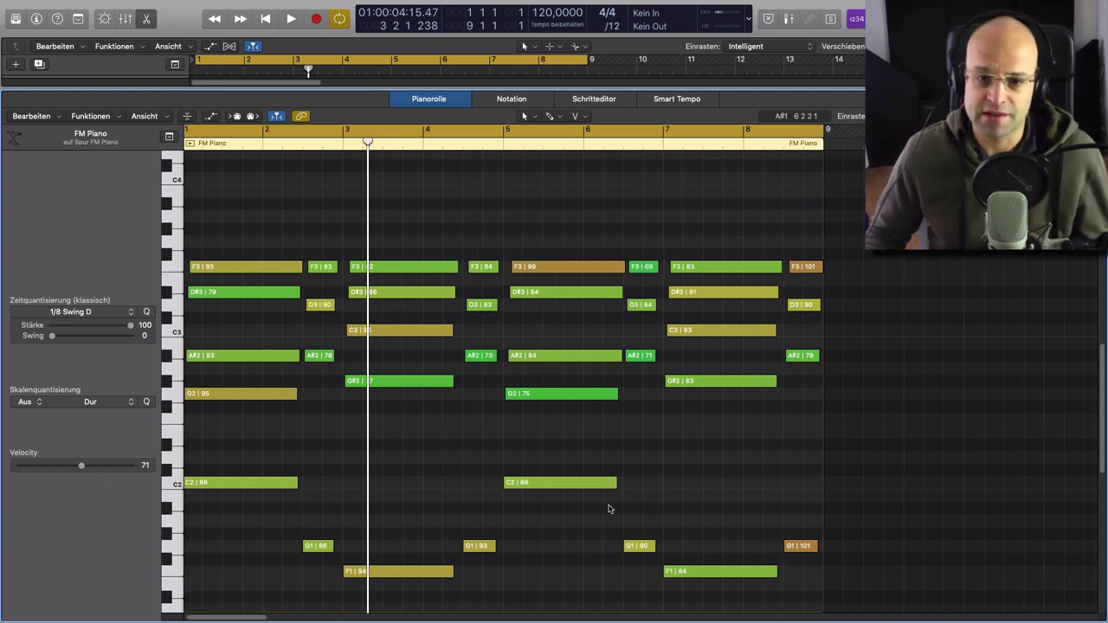
scroll(667, 447, left, 1)
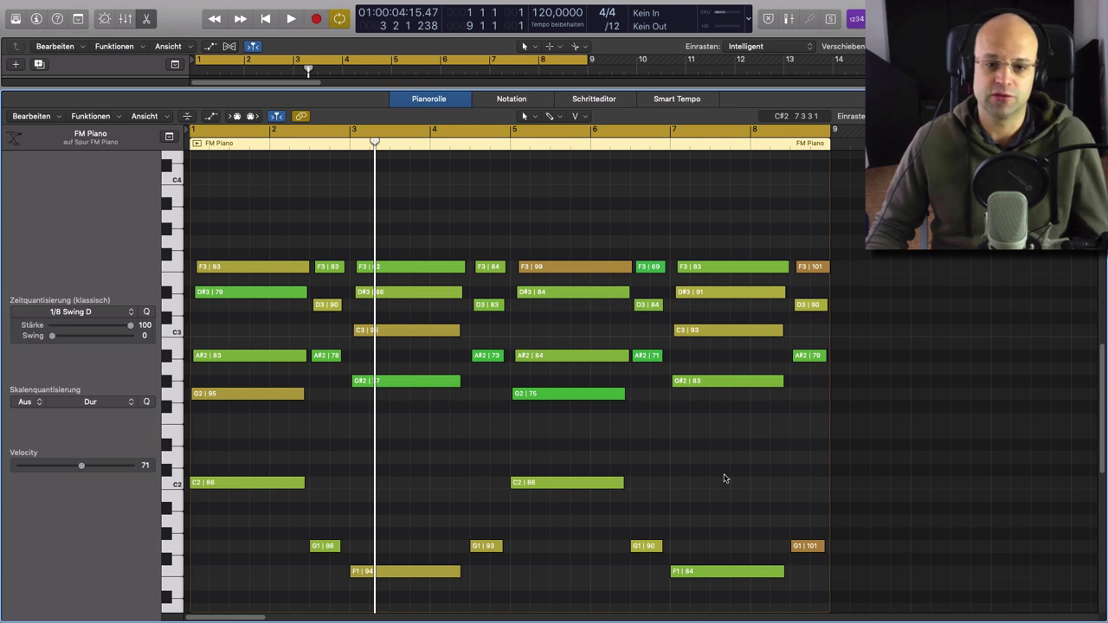